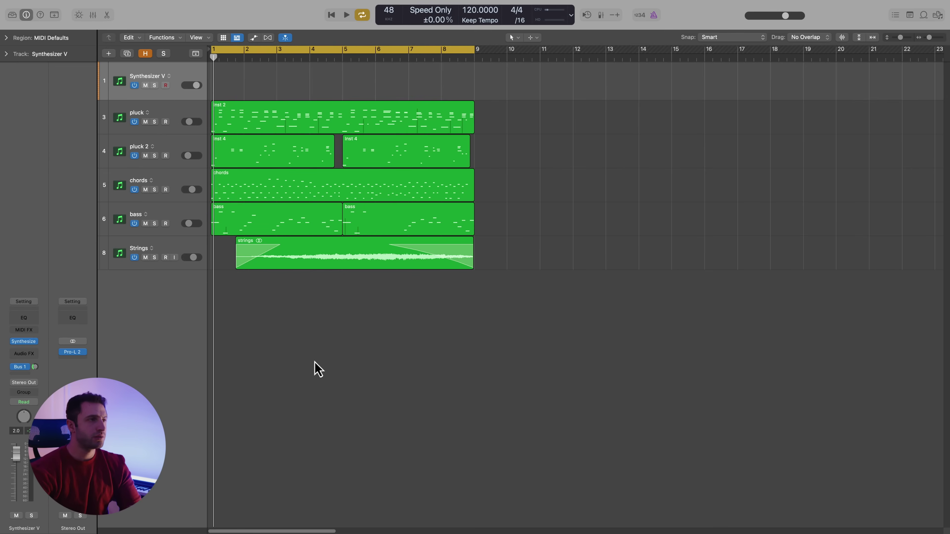
Open the Synthesizer V editor and browse Track 1's voice list without choosing a voice
click(24, 342)
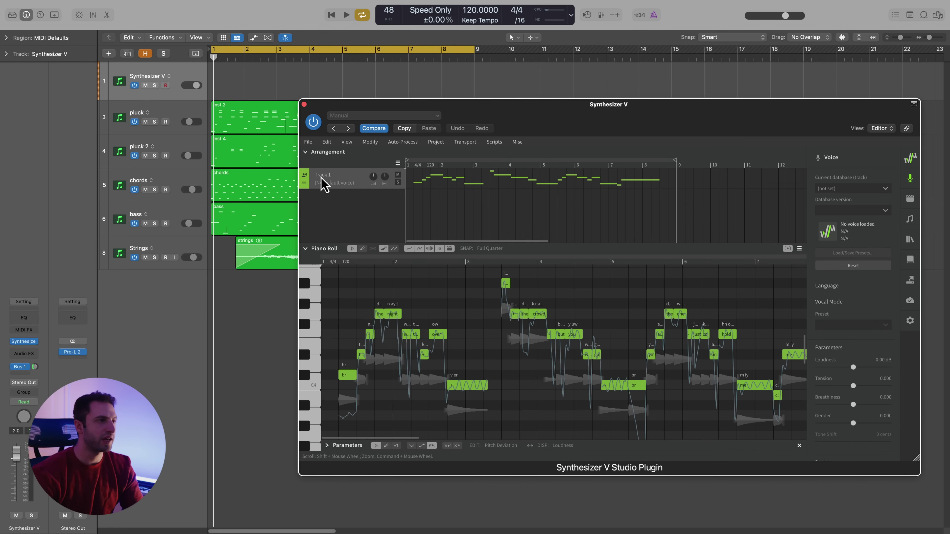
click(349, 185)
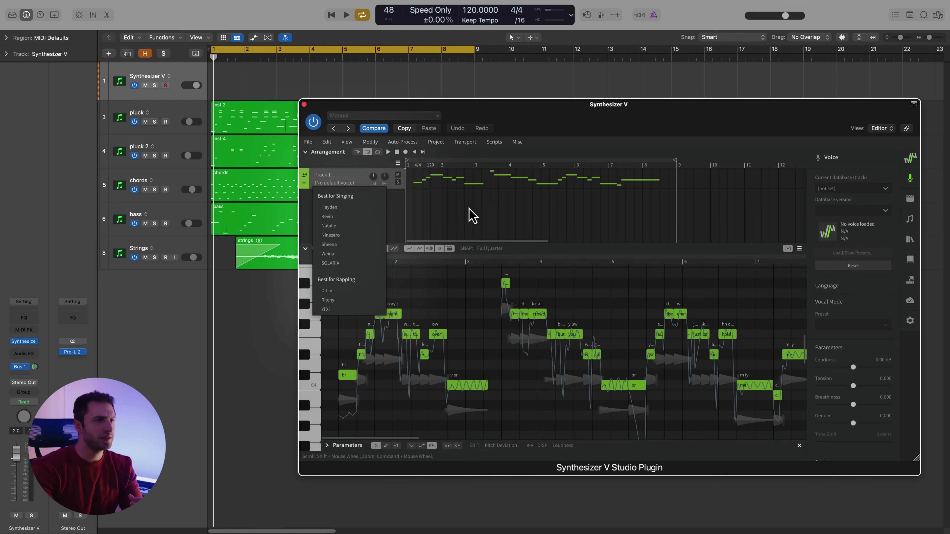
click(472, 216)
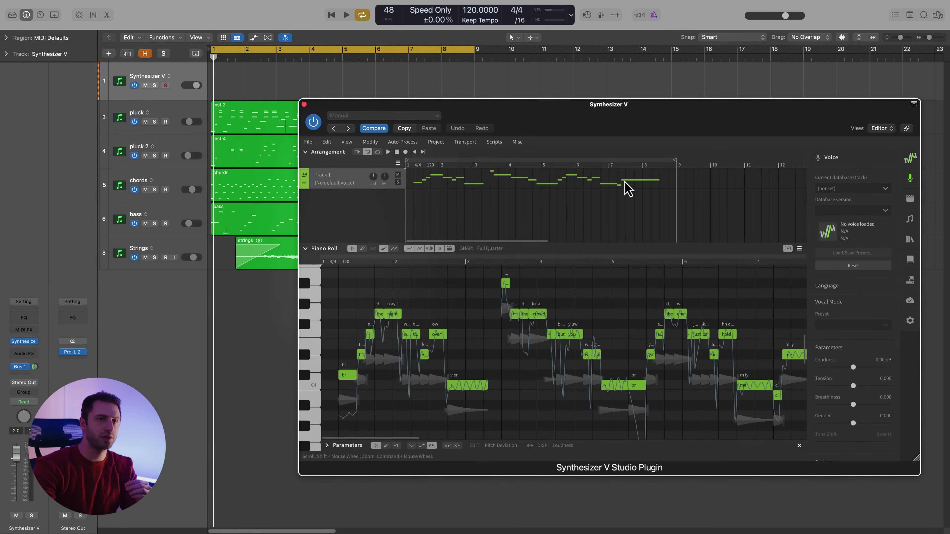
Toggle the voice settings panel, view the track's Current database list, then close it
click(909, 183)
click(909, 182)
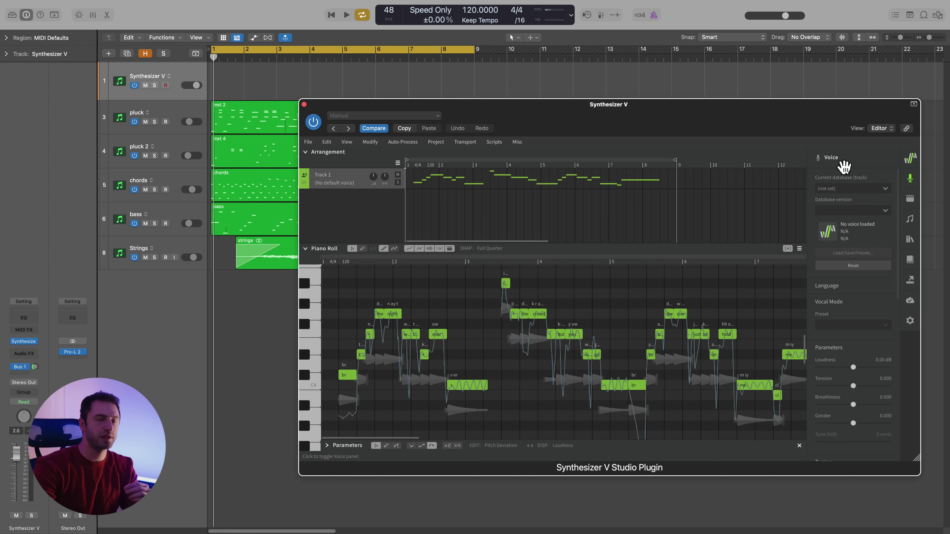
click(839, 189)
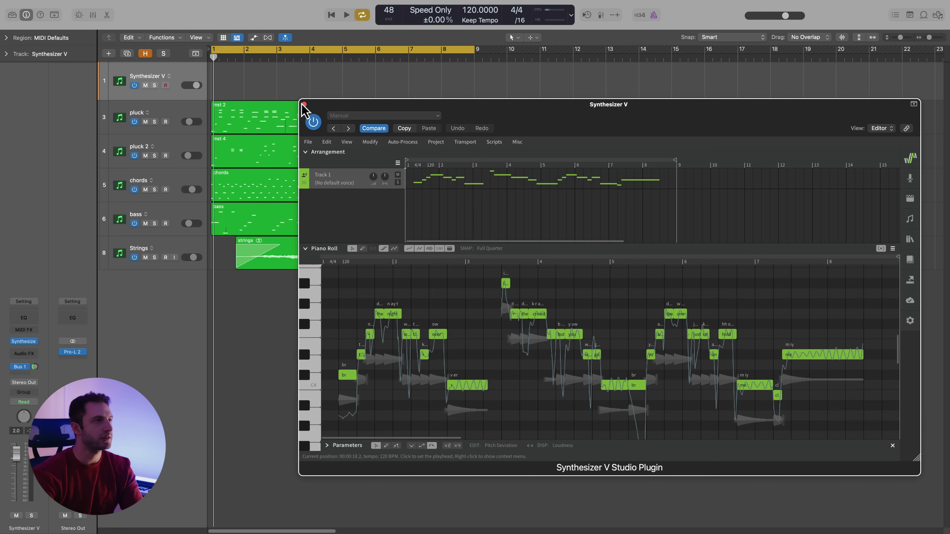
click(301, 103)
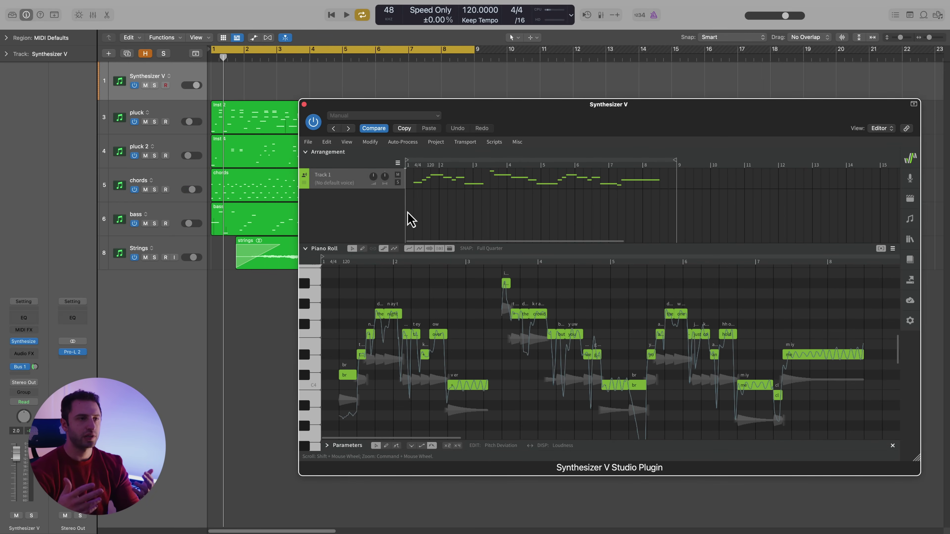
Assign Natalie from Best for Singing to Track 1 and play the melody
click(344, 185)
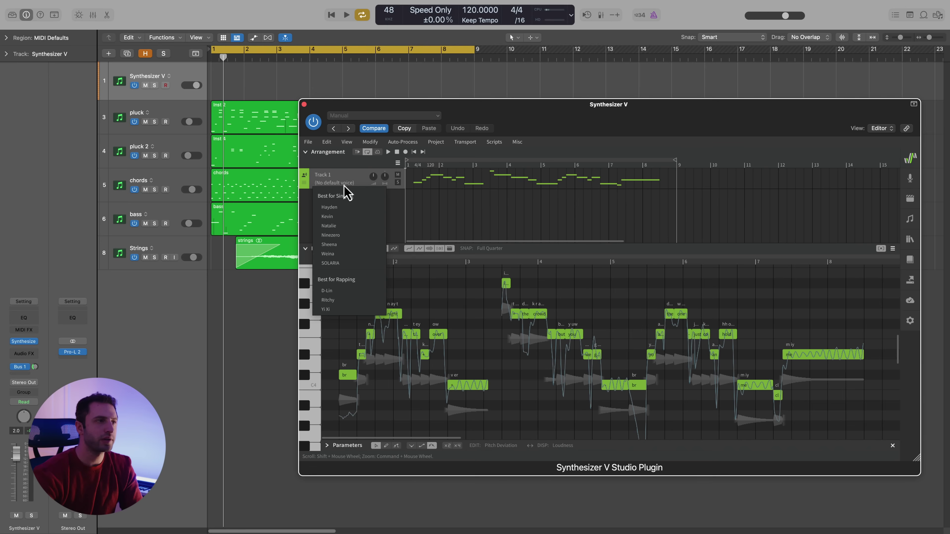
click(338, 226)
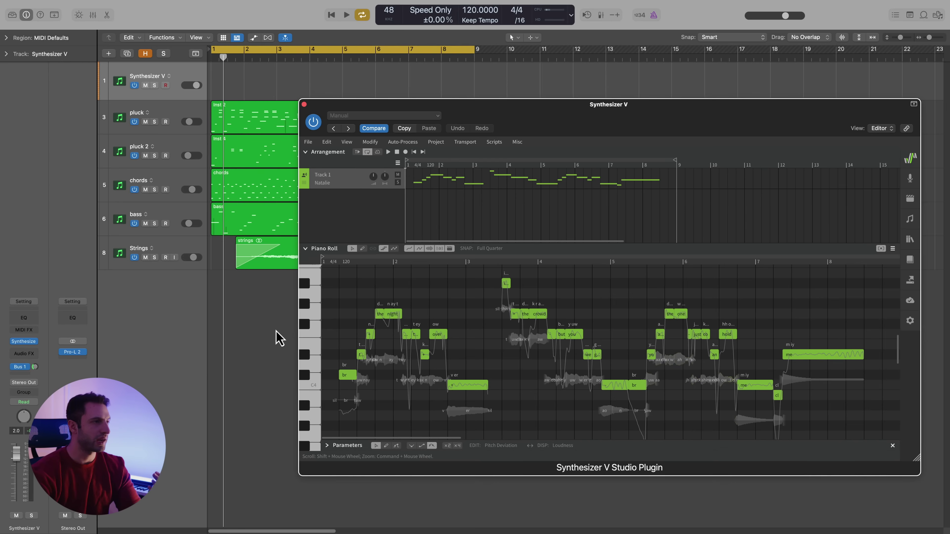
click(279, 339)
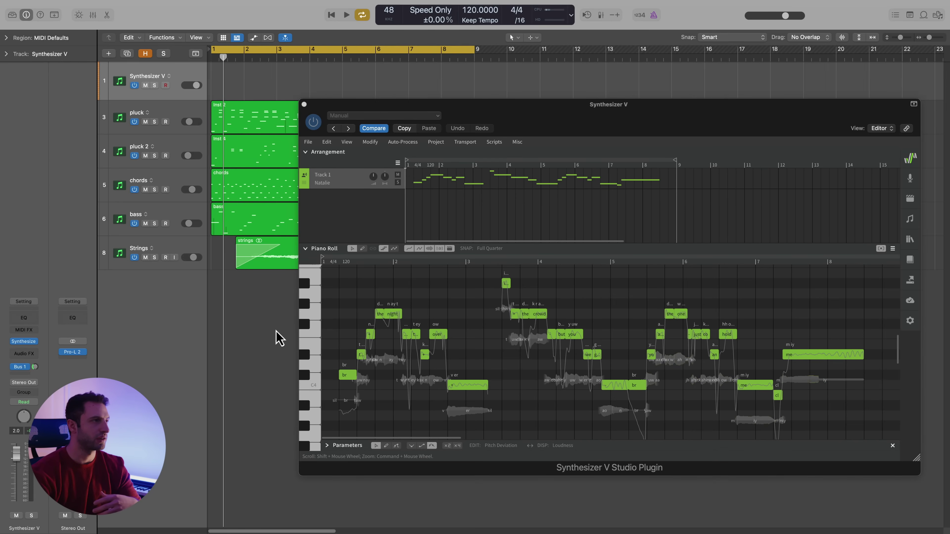
key(space)
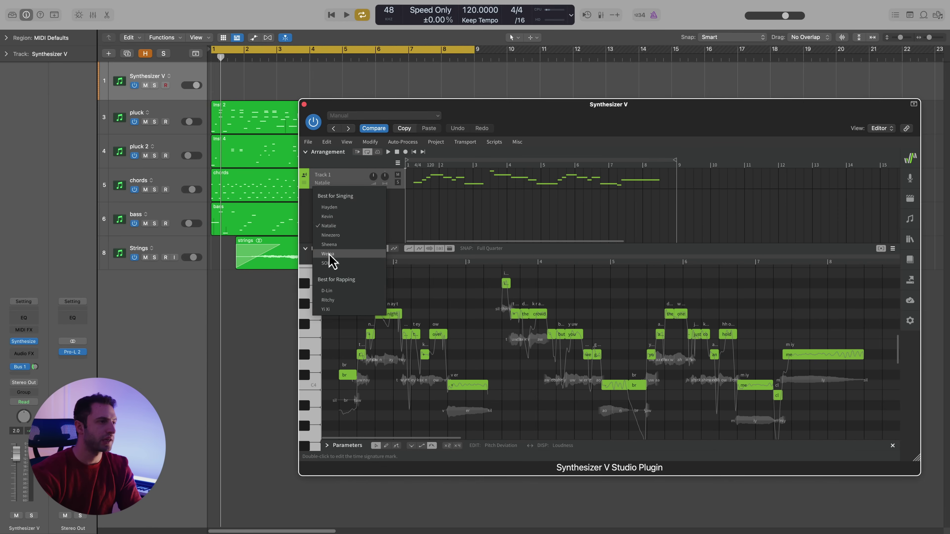
Switch Track 1's voice to SOLARIA and play the song through once
click(331, 263)
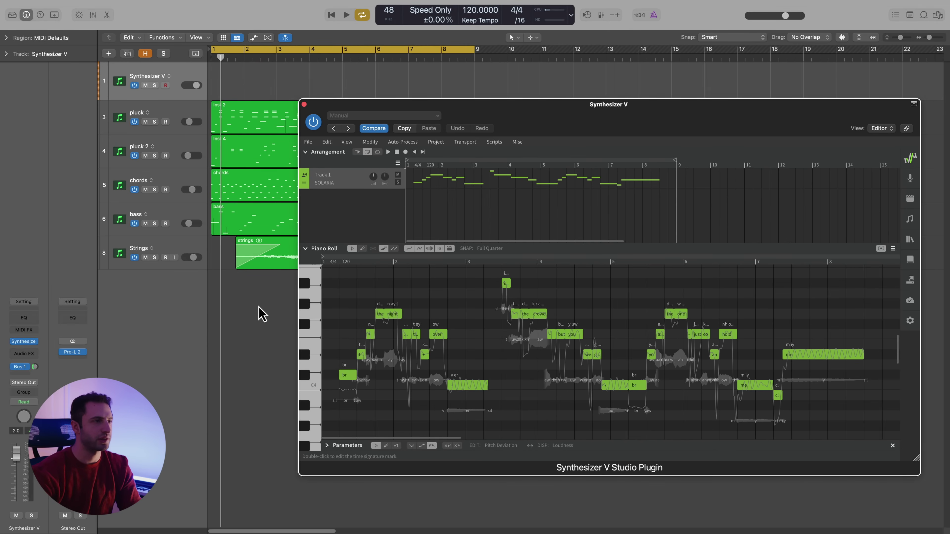
click(261, 315)
key(space)
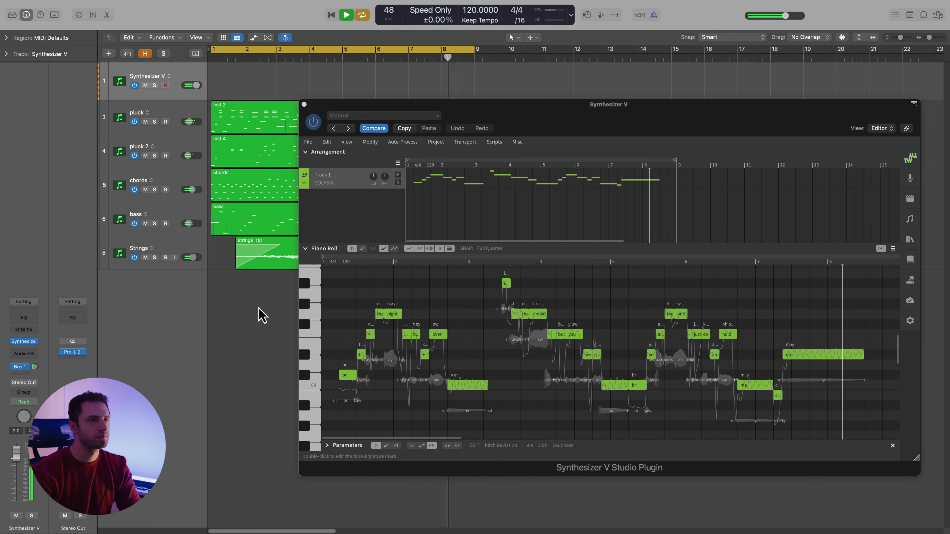
key(space)
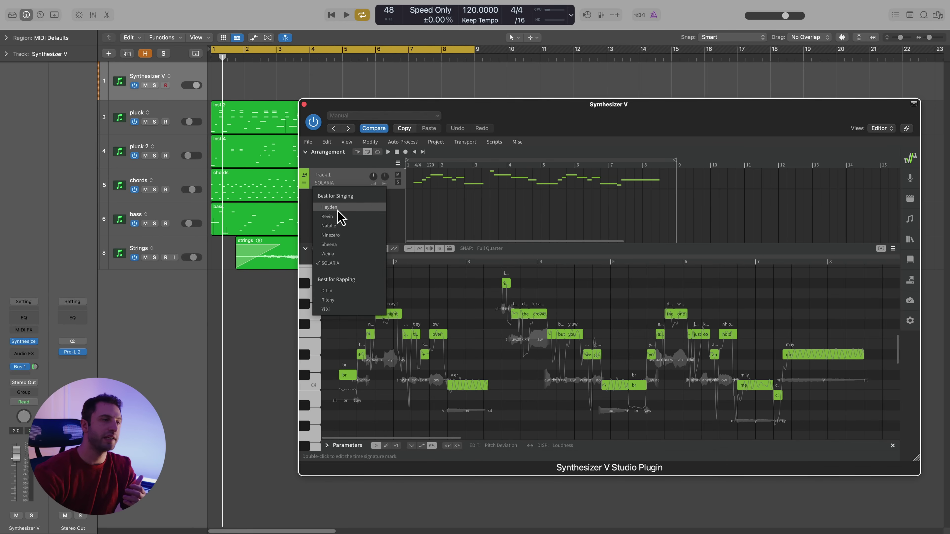
Switch Track 1's voice to Hayden, play the melody, then stop playback
click(338, 209)
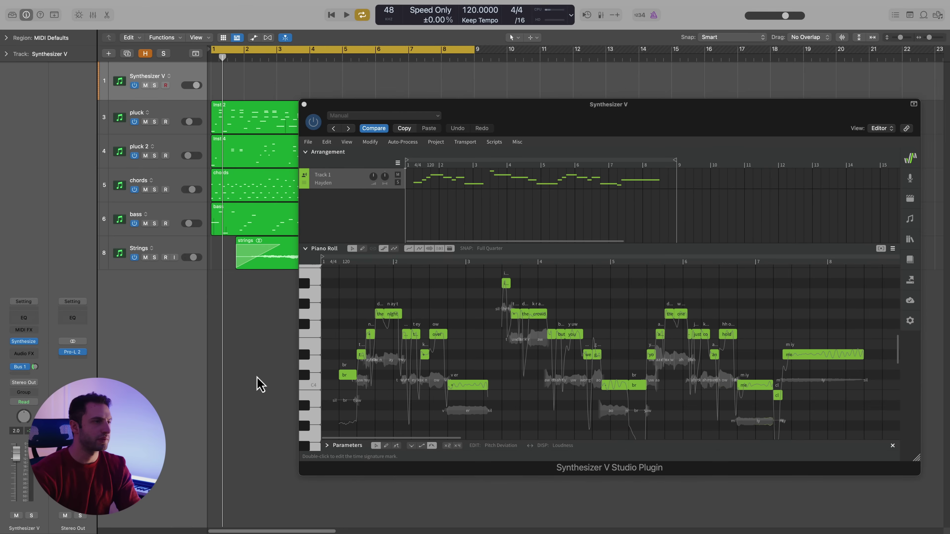
key(space)
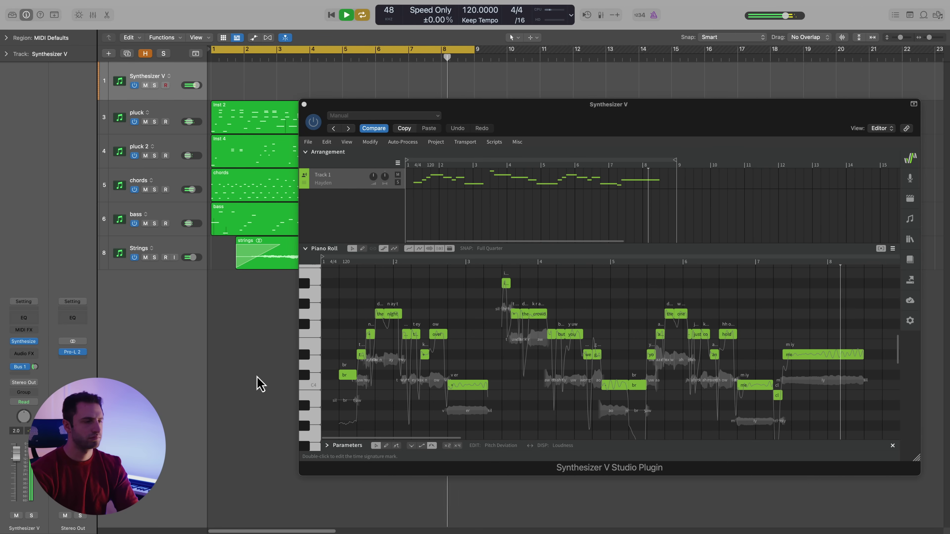
key(space)
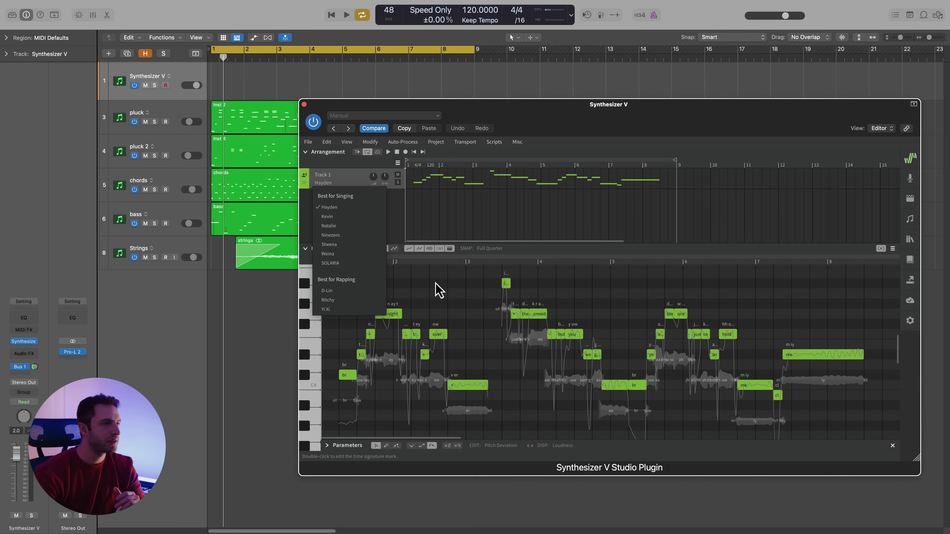
Set Track 1's singer back to Natalie from the voice list
click(438, 290)
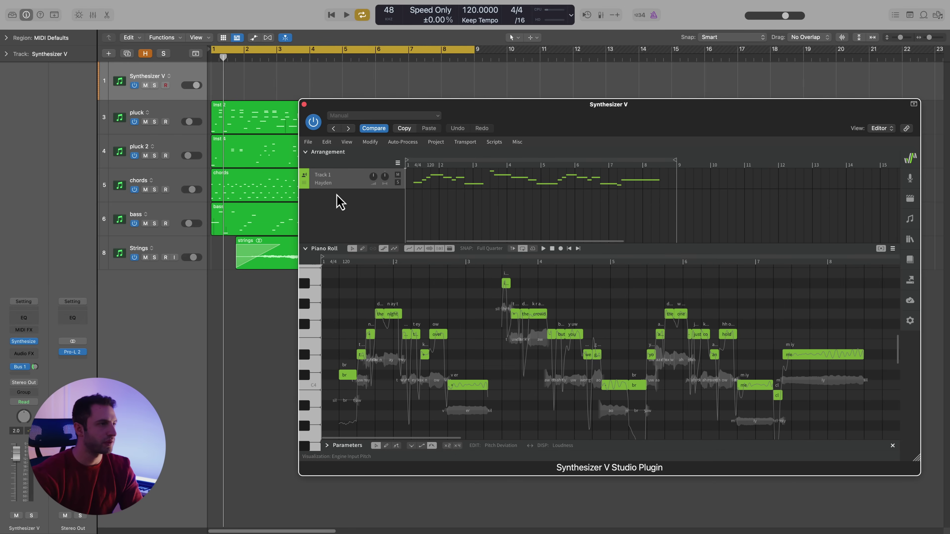
click(323, 183)
click(331, 226)
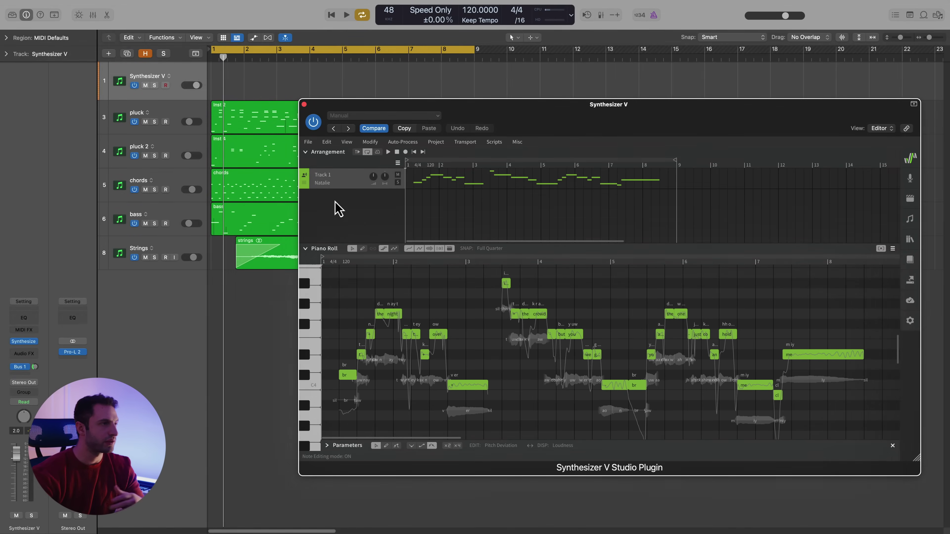
Switch Track 1's singer to Sheena and play the song to audition it
click(322, 183)
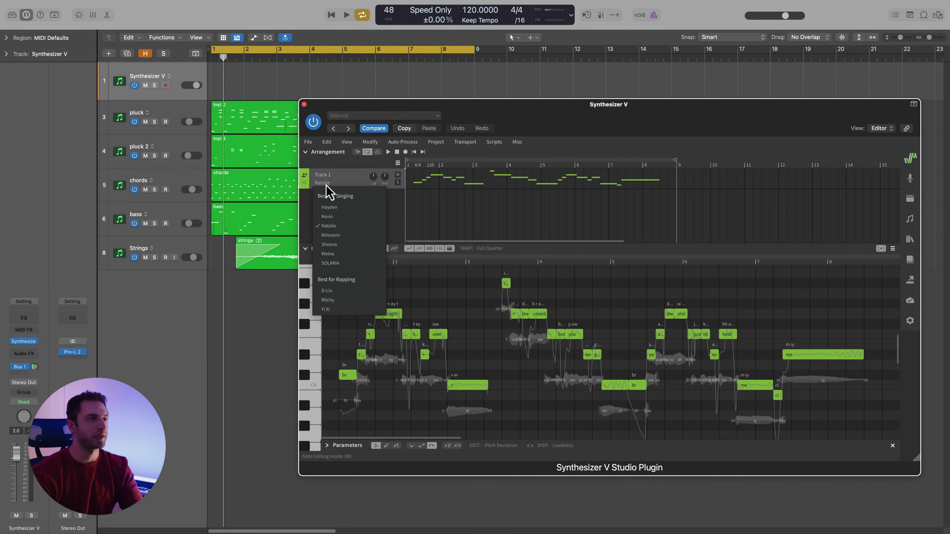
click(337, 245)
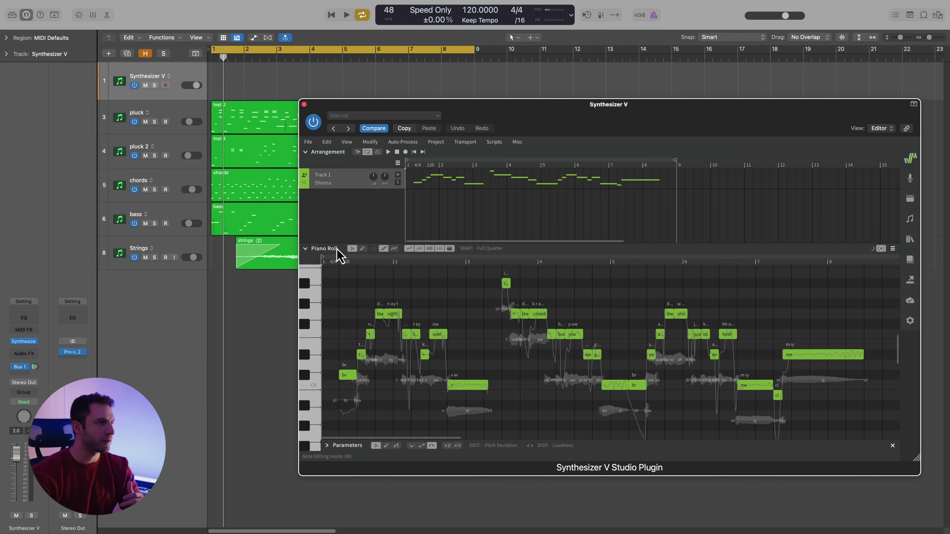
click(271, 314)
key(space)
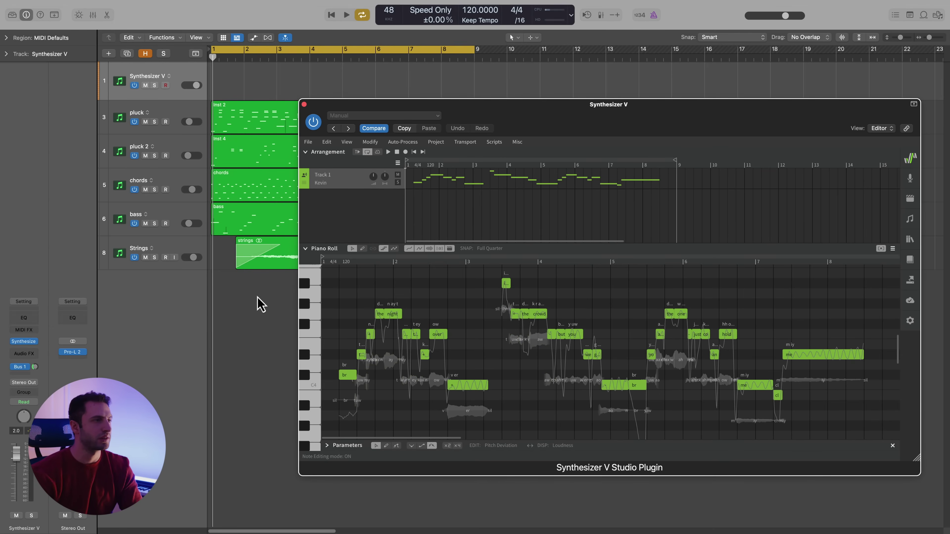
click(266, 323)
key(space)
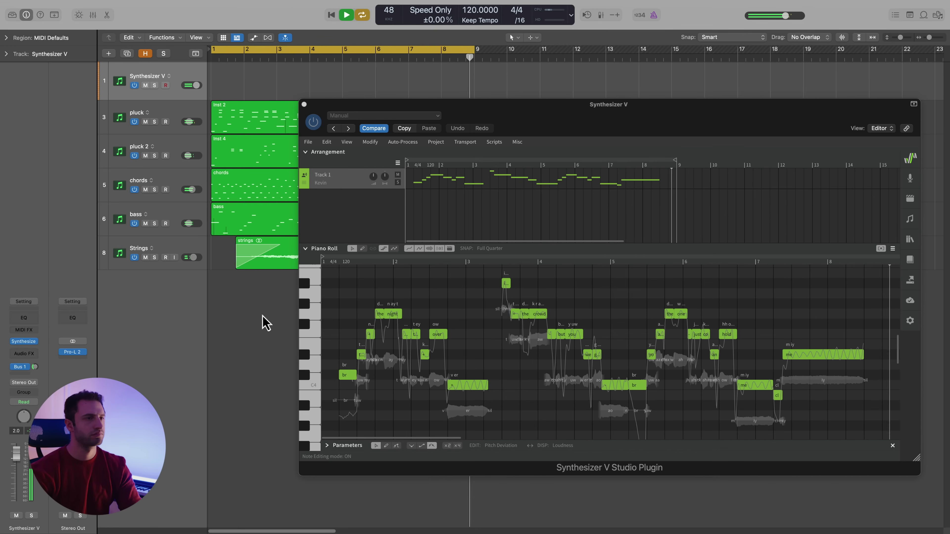
key(space)
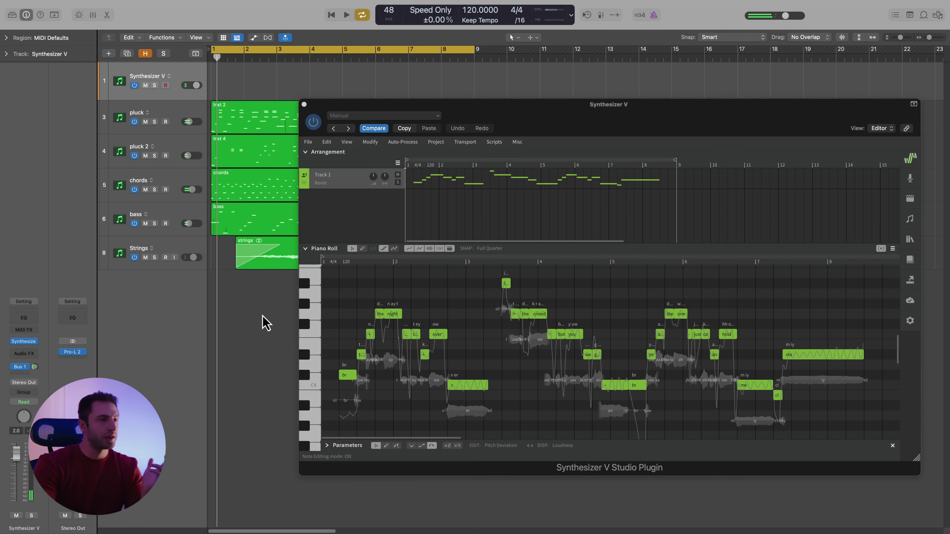
Open Track 1's singer voice list, with Kevin as the current voice
click(322, 184)
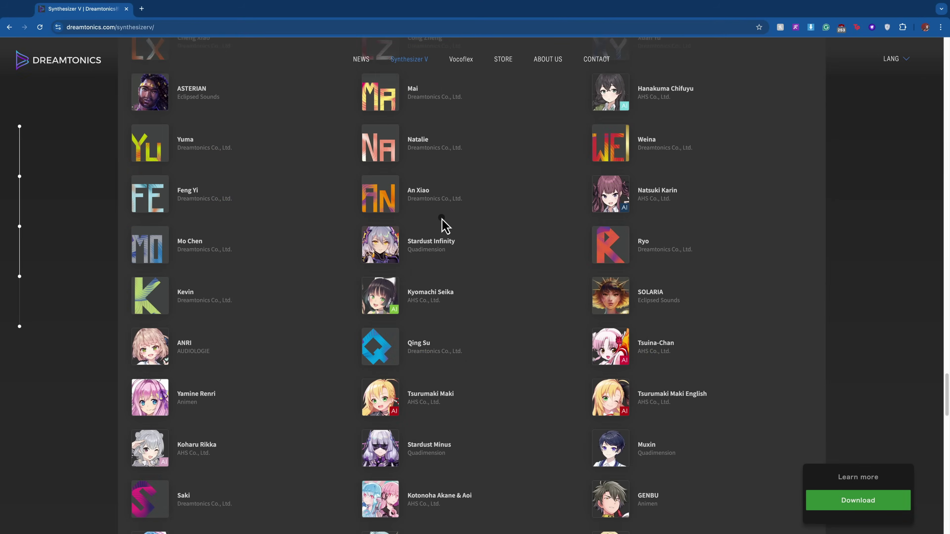
View and close the SAROS details in the Dreamtonics voice library, then play its demo
scroll(443, 224, down, 8)
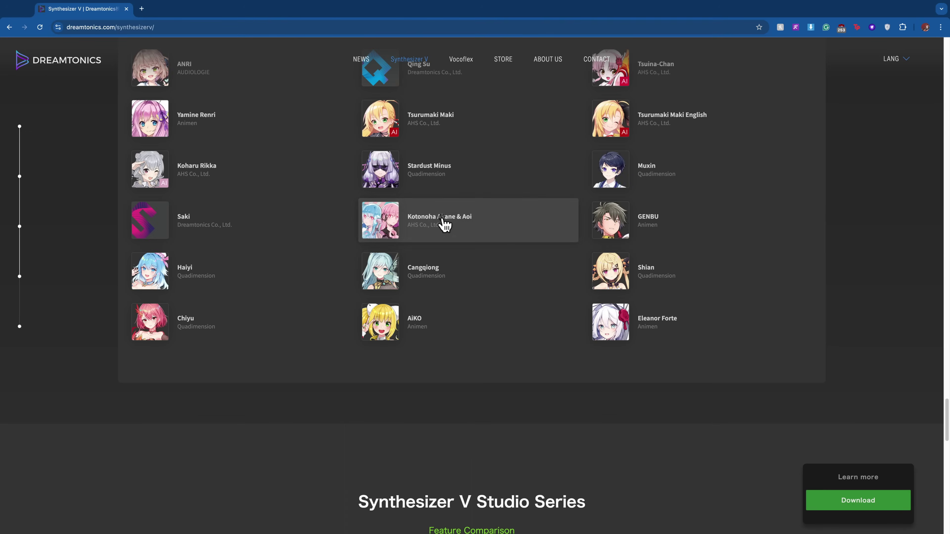
scroll(441, 221, up, 2)
click(439, 217)
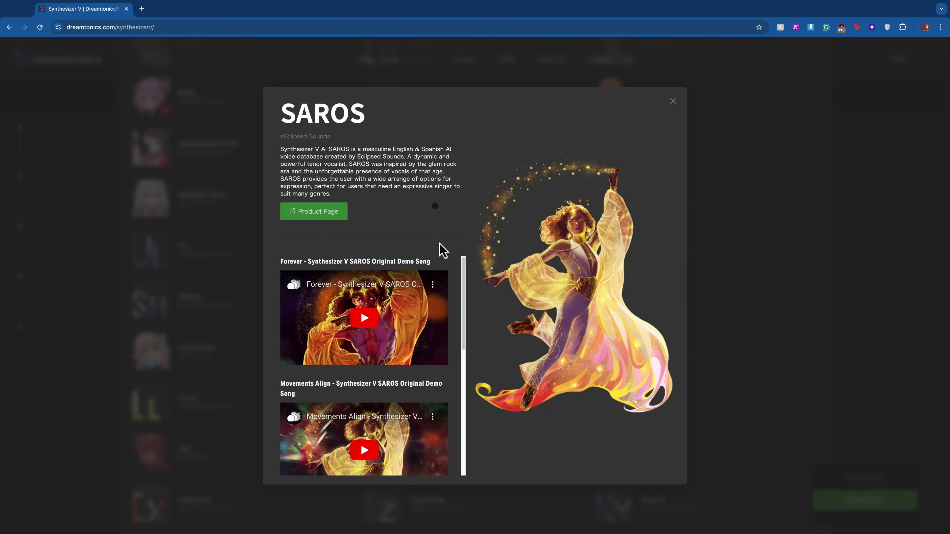
scroll(448, 293, down, 3)
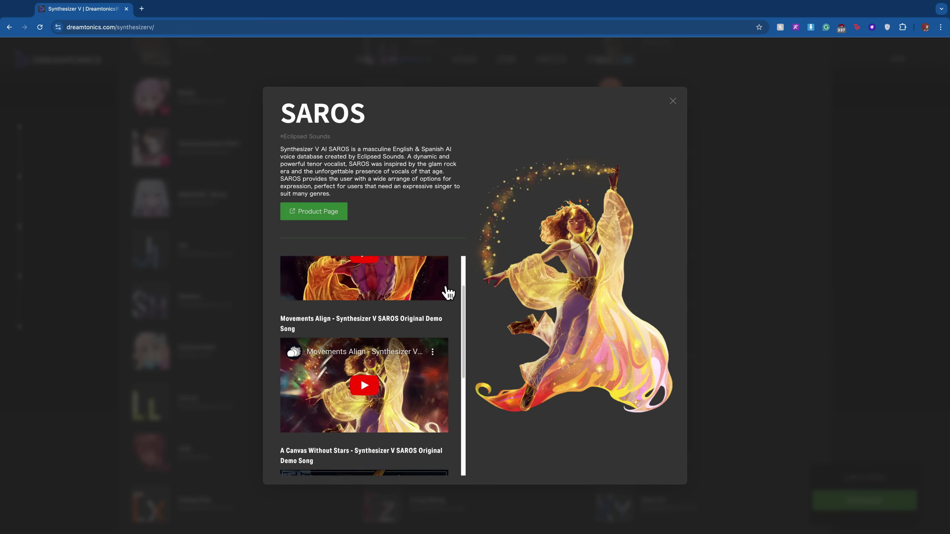
key(Escape)
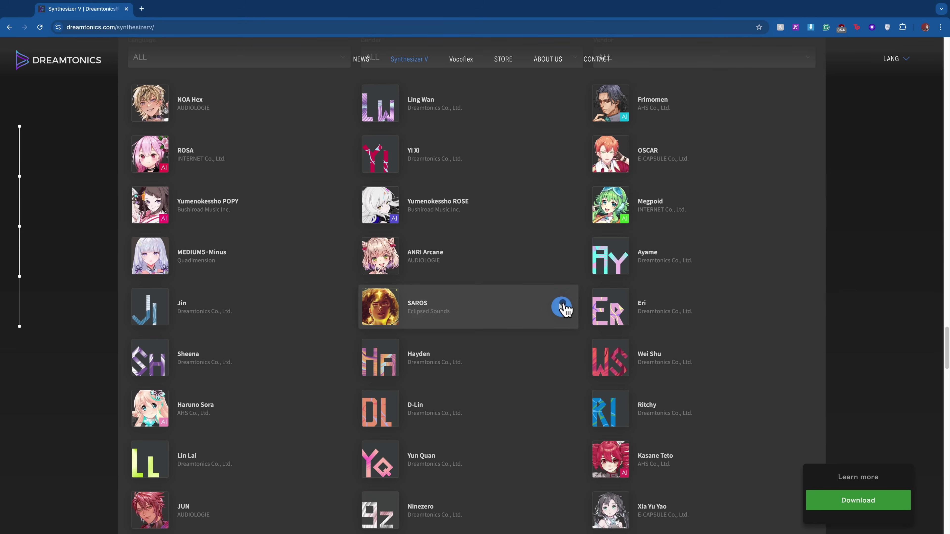
click(562, 306)
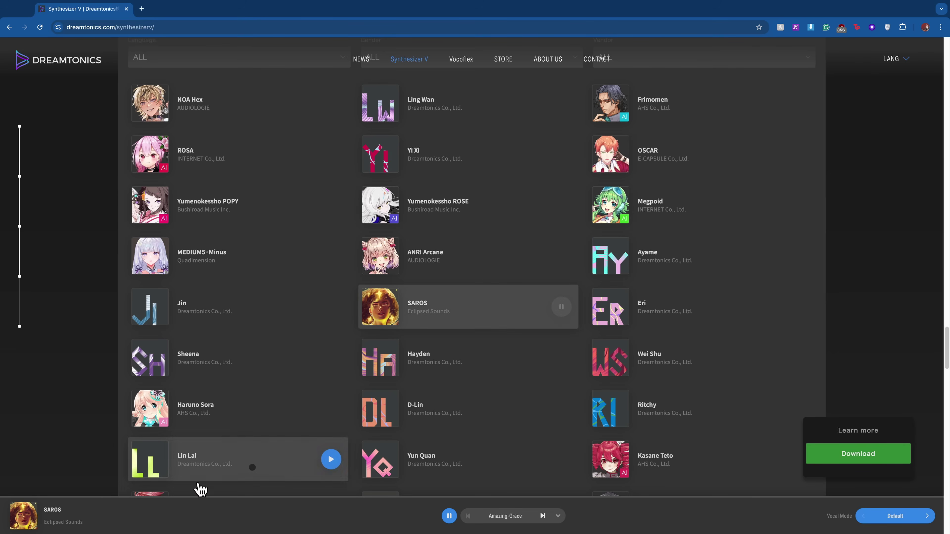